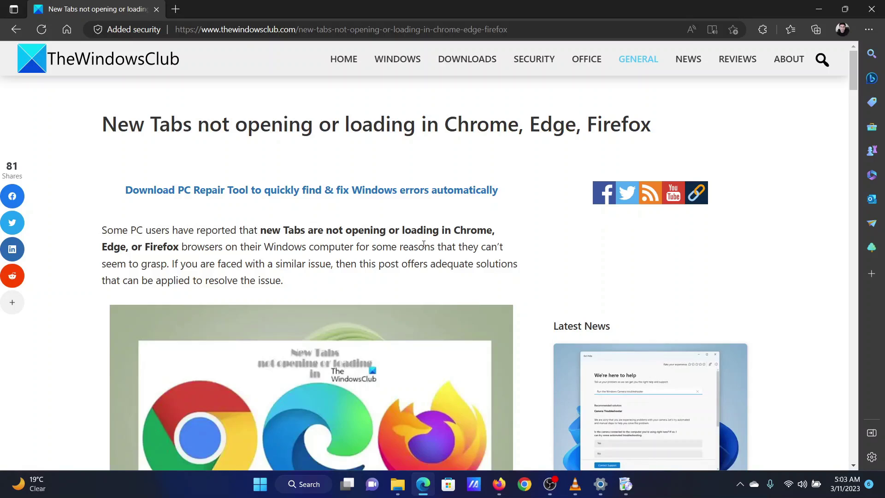
Highlight the article title and the first fix, updating Windows and the browser
{"action": "left_click_drag", "start_coordinate": [198, 123], "coordinate": [470, 118]}
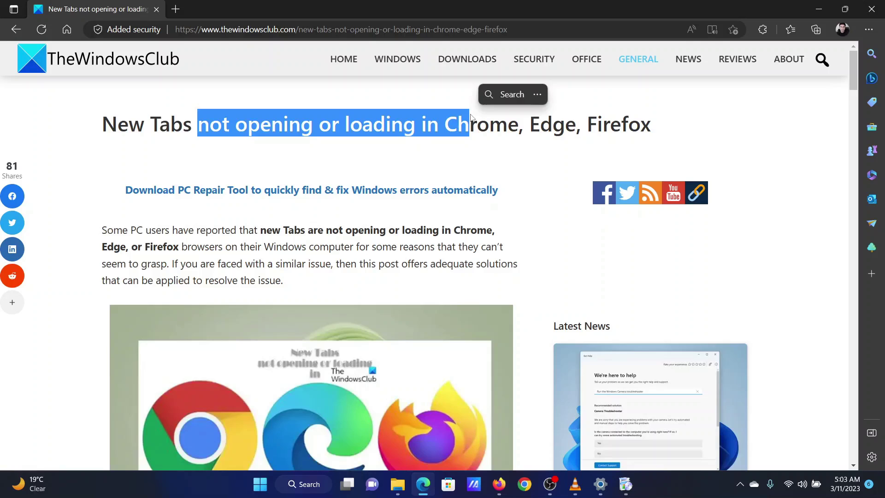
{"action": "scroll", "coordinate": [484, 320], "scroll_direction": "down", "scroll_amount": 7}
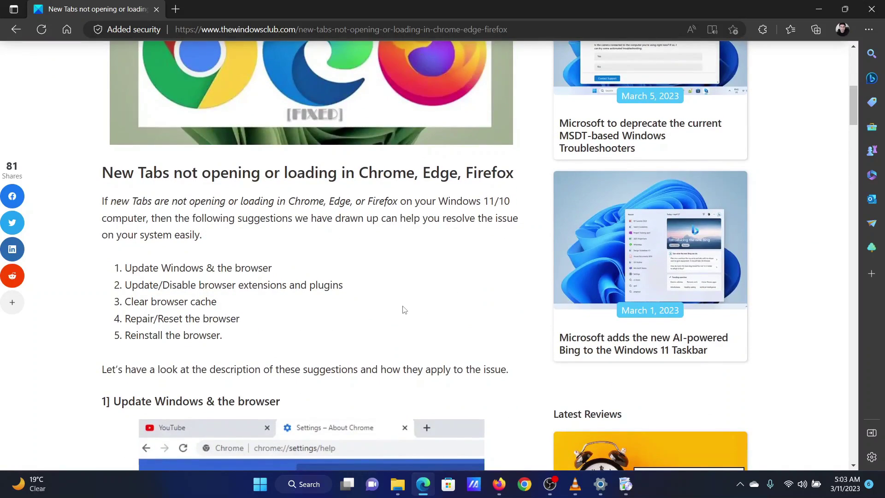
{"action": "left_click_drag", "start_coordinate": [131, 269], "coordinate": [269, 266]}
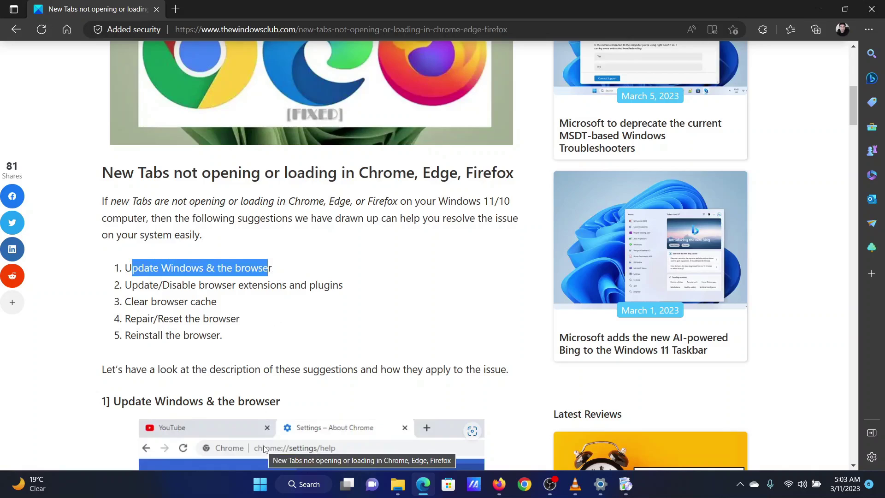
Check Windows Update for new updates in Windows Settings, then minimize Settings
{"action": "right_click", "coordinate": [260, 484]}
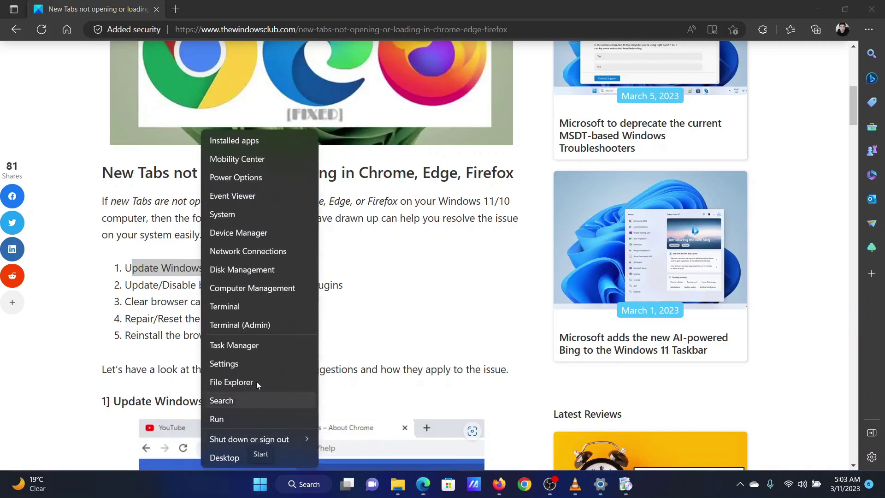
{"action": "left_click", "coordinate": [257, 363]}
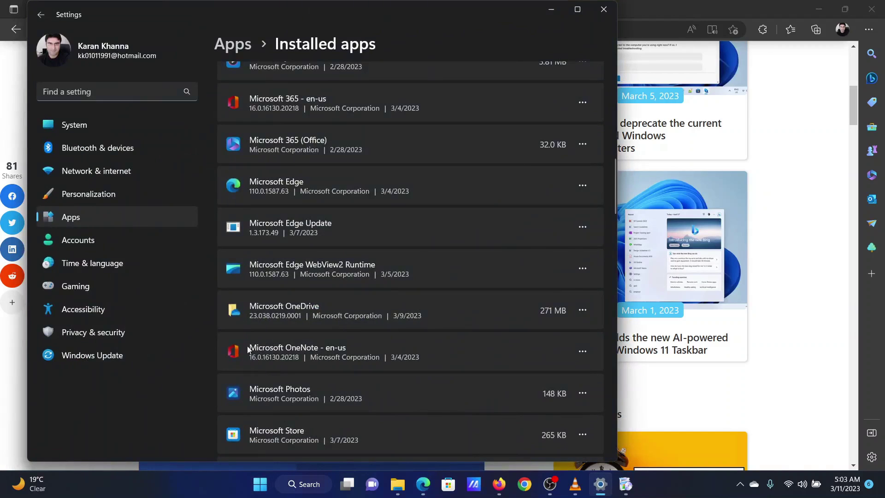
{"action": "left_click", "coordinate": [117, 359]}
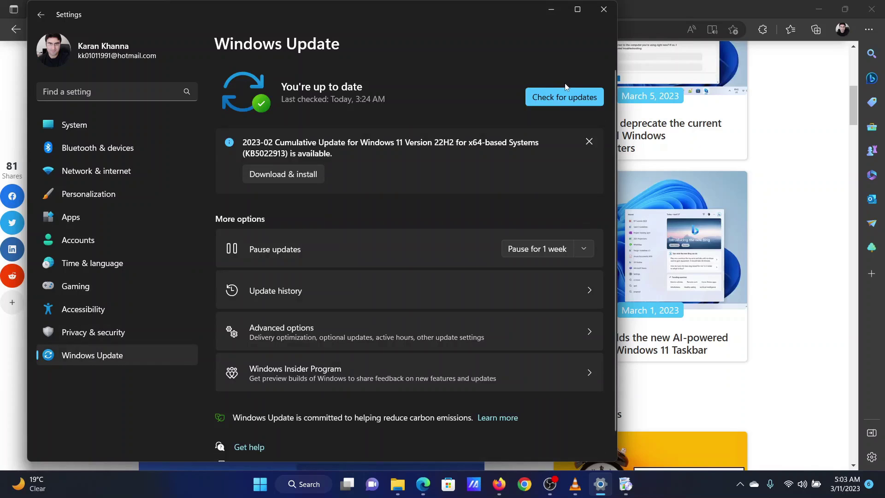
{"action": "left_click", "coordinate": [577, 103]}
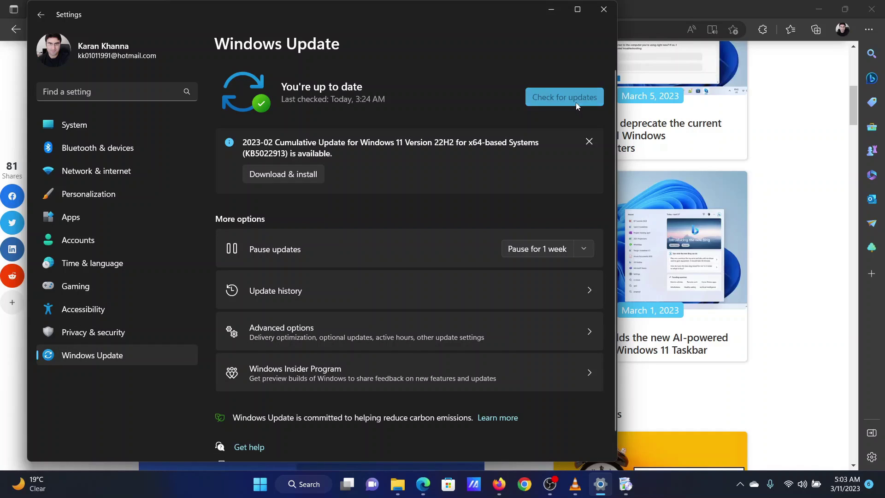
{"action": "left_click", "coordinate": [552, 10]}
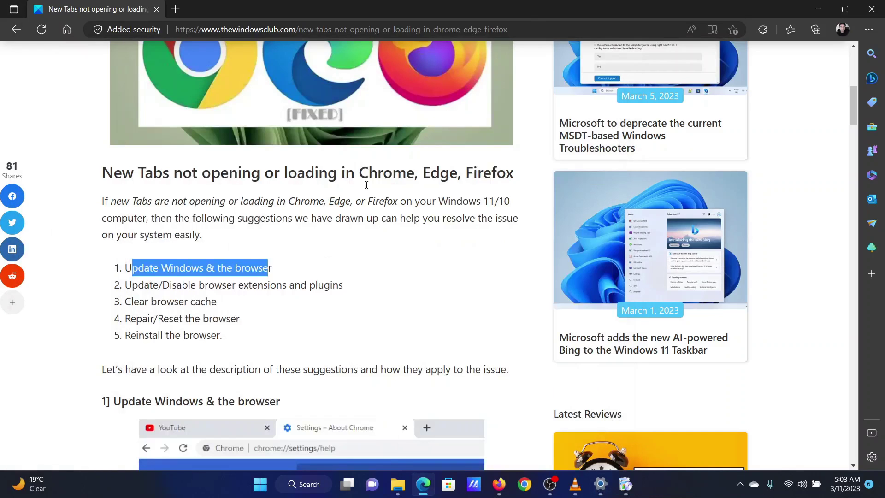
Open About Microsoft Edge so version 110.0.1587.63 starts updating, then return to the article
{"action": "left_click", "coordinate": [132, 286]}
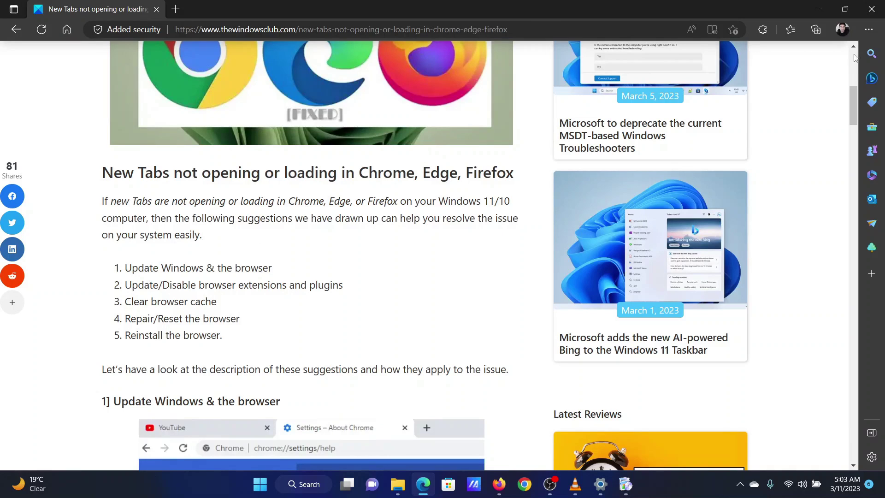
{"action": "left_click", "coordinate": [869, 29]}
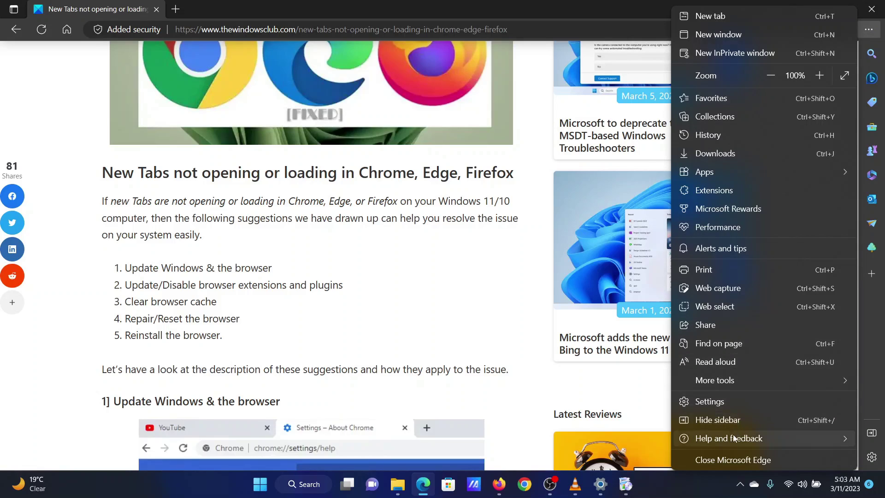
{"action": "mouse_move", "coordinate": [733, 436]}
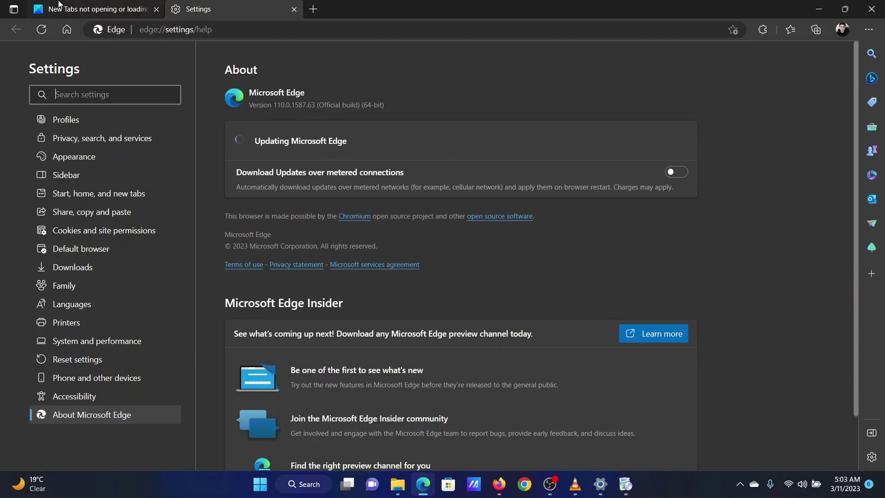
{"action": "left_click", "coordinate": [117, 9]}
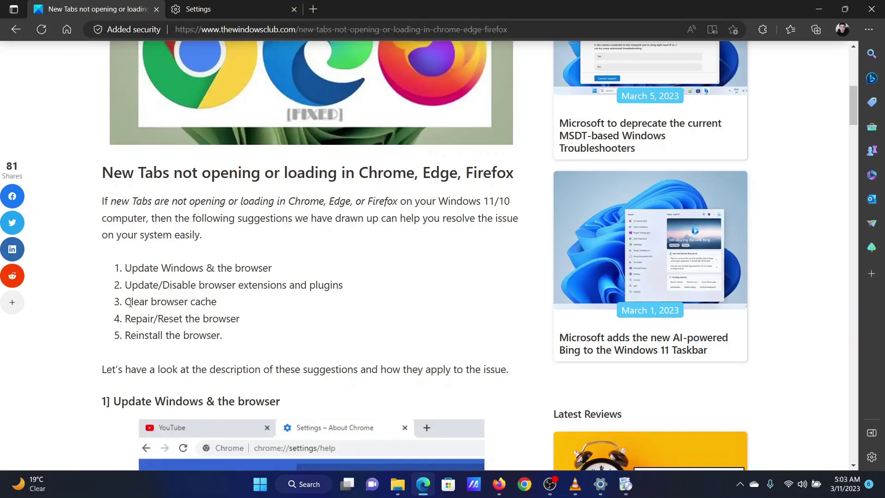
Turn the Ghostery – Privacy Ad Blocker extension off and back on, then return to the article
{"action": "left_click_drag", "start_coordinate": [133, 286], "coordinate": [341, 290]}
{"action": "left_click", "coordinate": [355, 308]}
{"action": "left_click", "coordinate": [867, 31]}
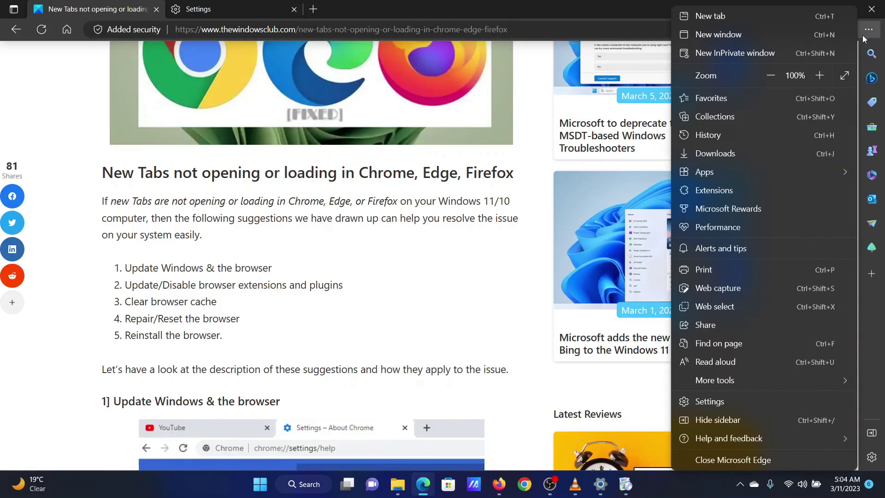
{"action": "left_click", "coordinate": [717, 195]}
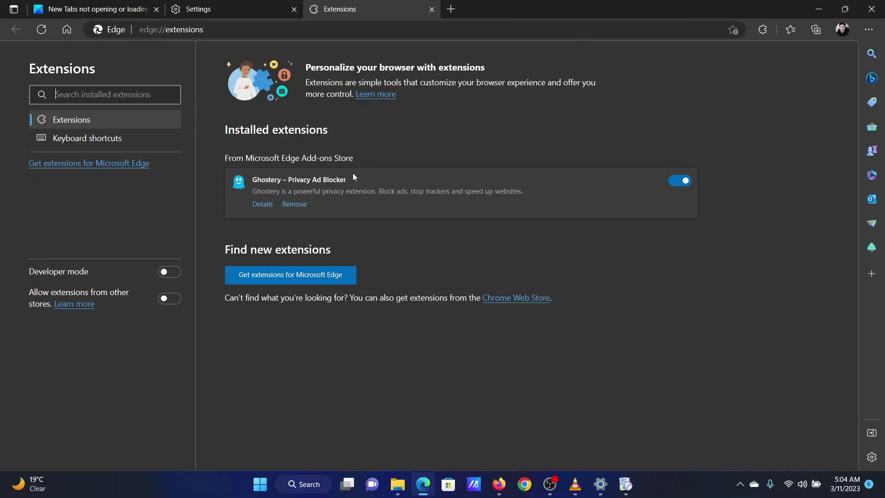
{"action": "left_click", "coordinate": [680, 181]}
{"action": "left_click", "coordinate": [674, 183]}
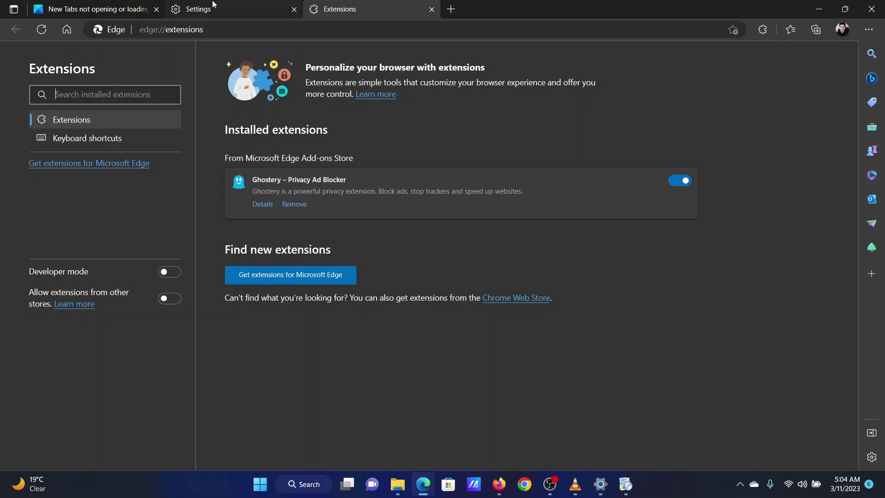
{"action": "left_click", "coordinate": [102, 5]}
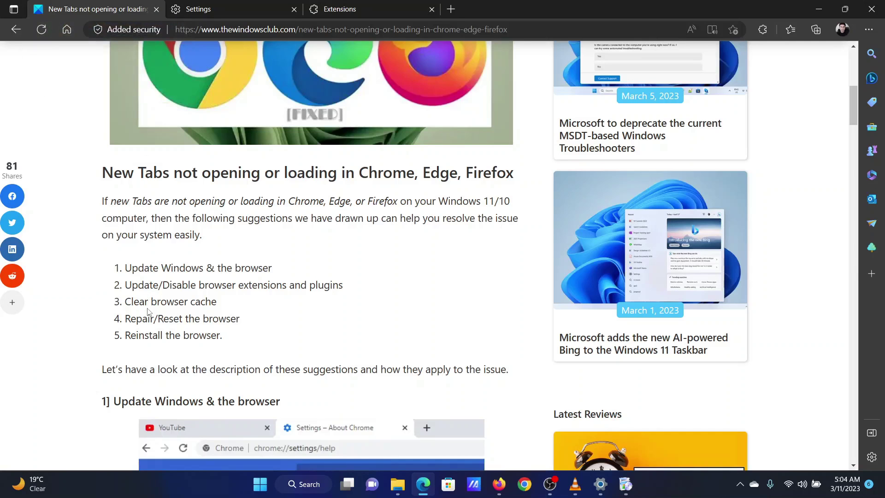
Clear the last hour of browsing and download history, cookies and cached files
{"action": "left_click_drag", "start_coordinate": [137, 303], "coordinate": [206, 303]}
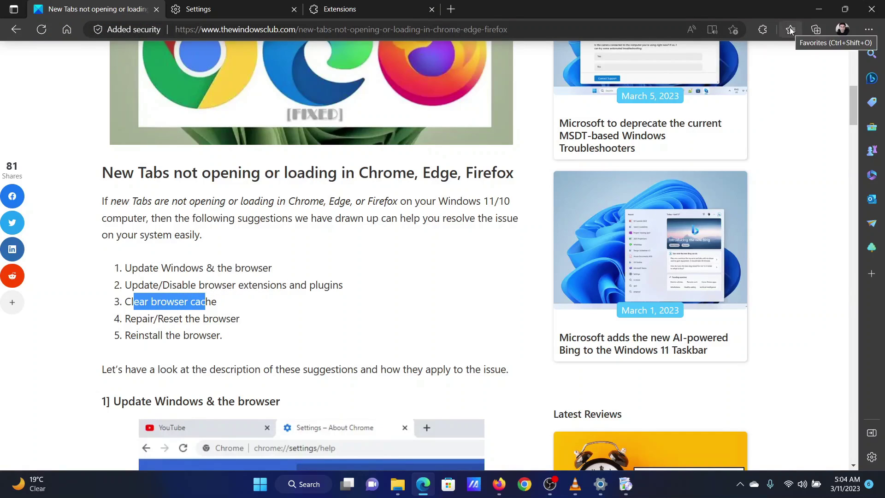
{"action": "left_click", "coordinate": [870, 32]}
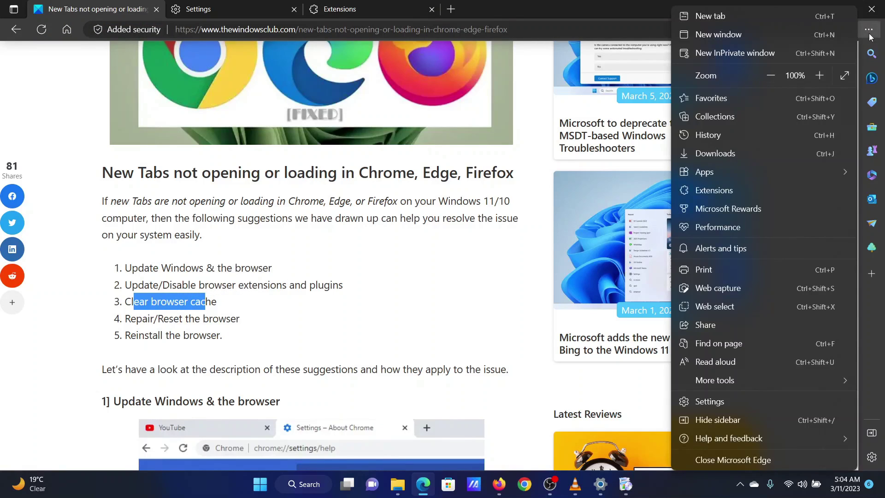
{"action": "left_click", "coordinate": [700, 136]}
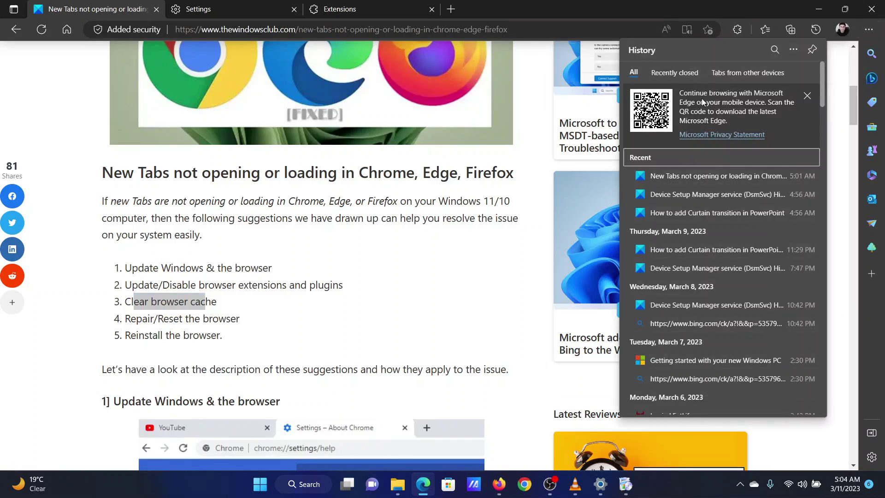
{"action": "left_click", "coordinate": [798, 52]}
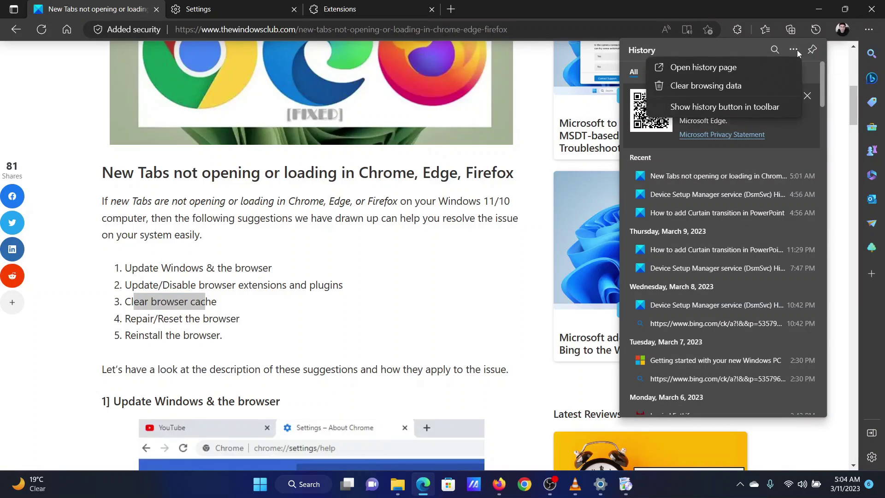
{"action": "left_click", "coordinate": [717, 87]}
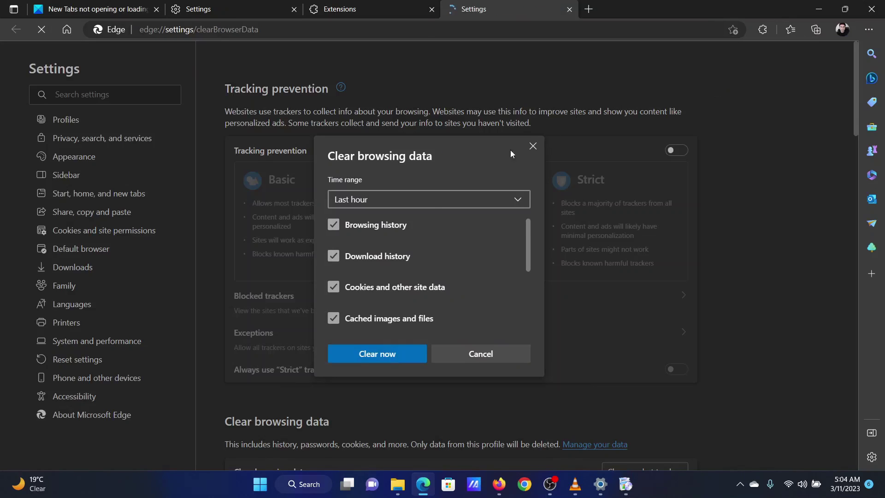
{"action": "left_click", "coordinate": [423, 200]}
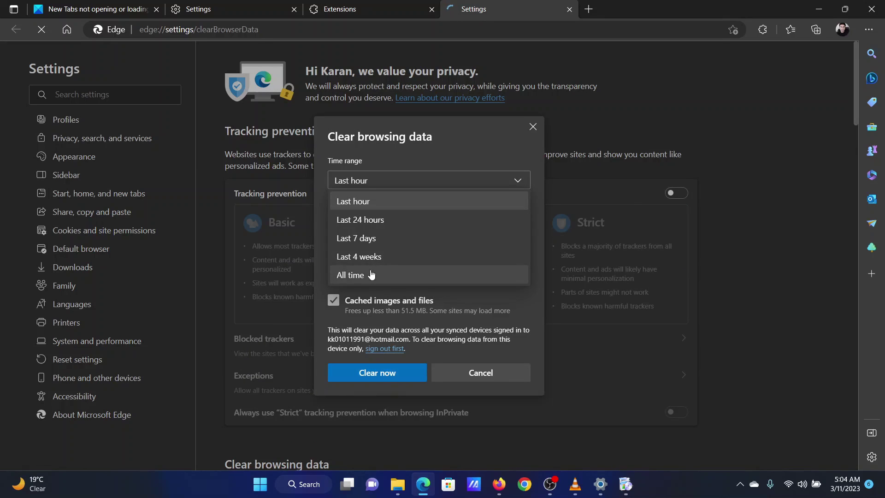
{"action": "left_click", "coordinate": [382, 368]}
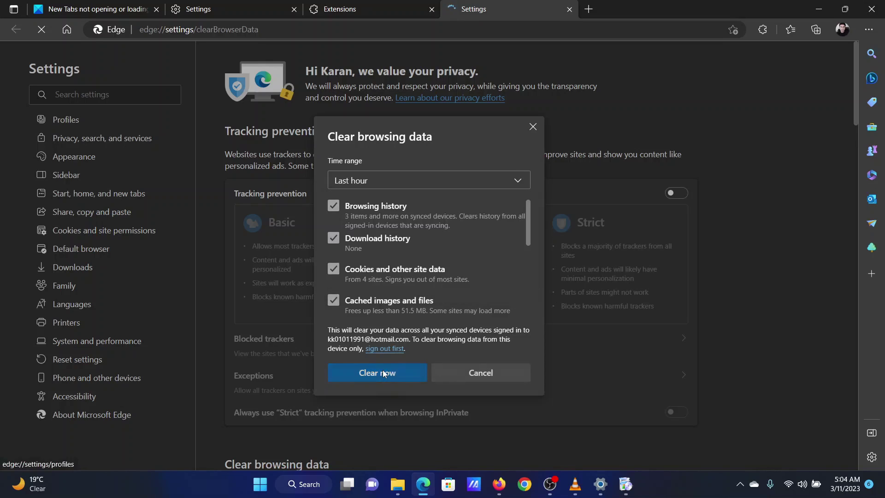
{"action": "left_click", "coordinate": [383, 370]}
Back on the article, highlight the Repair/Reset the browser suggestion
{"action": "left_click", "coordinate": [102, 9]}
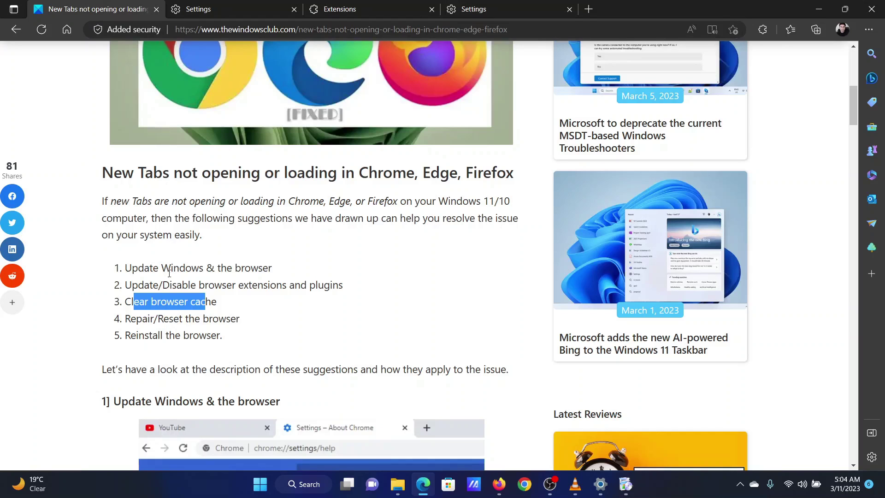
{"action": "left_click_drag", "start_coordinate": [135, 321], "coordinate": [215, 317]}
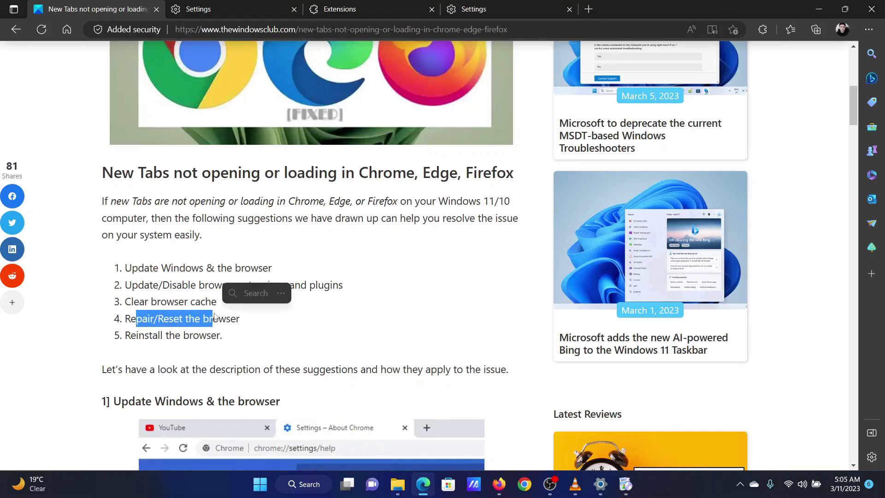
{"action": "left_click", "coordinate": [297, 237]}
Restore Edge settings to their default values, then return to the article
{"action": "left_click", "coordinate": [868, 29]}
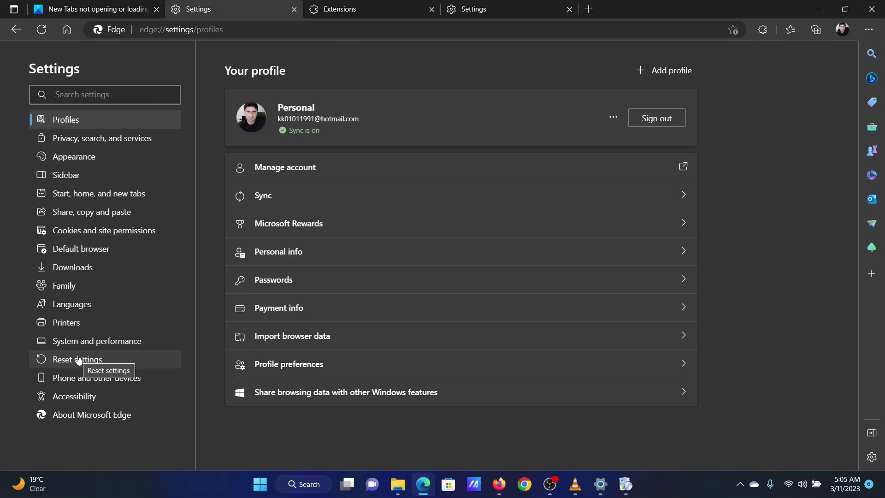
{"action": "left_click", "coordinate": [79, 360]}
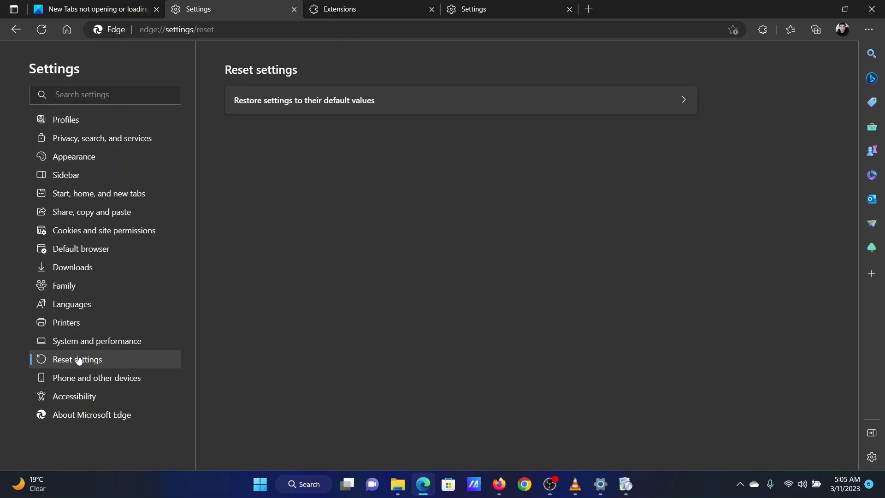
{"action": "left_click", "coordinate": [349, 106]}
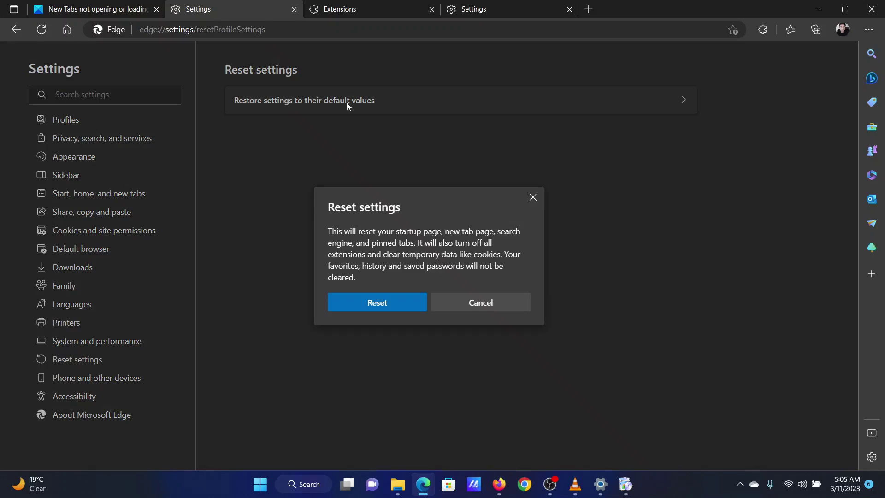
{"action": "left_click", "coordinate": [368, 304]}
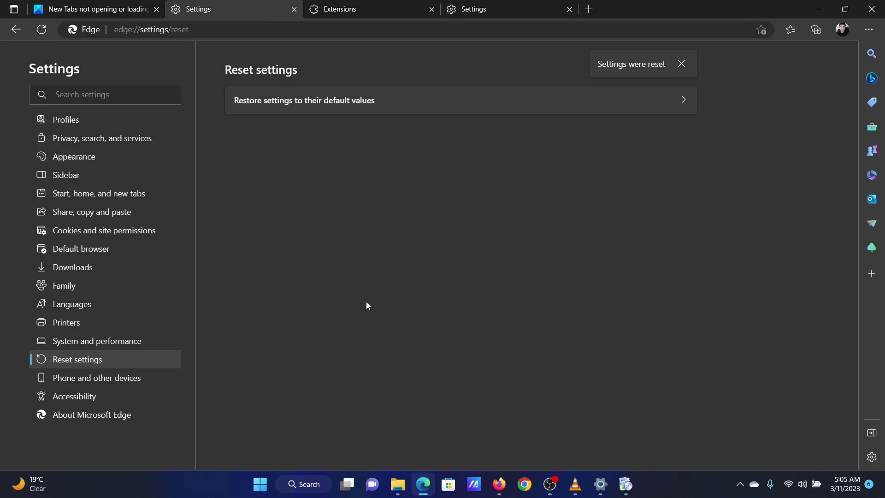
{"action": "left_click", "coordinate": [110, 6]}
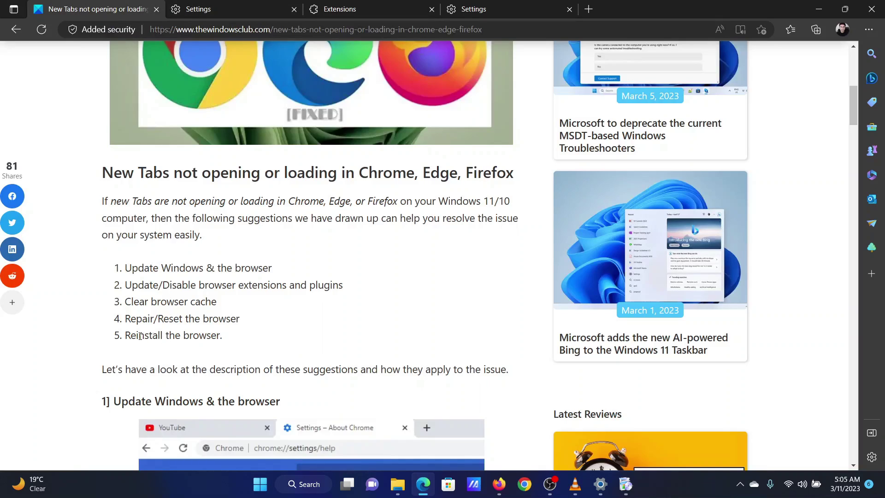
Mark the repair step in the article and open Installed apps in Windows Settings
{"action": "left_click_drag", "start_coordinate": [140, 336], "coordinate": [180, 319]}
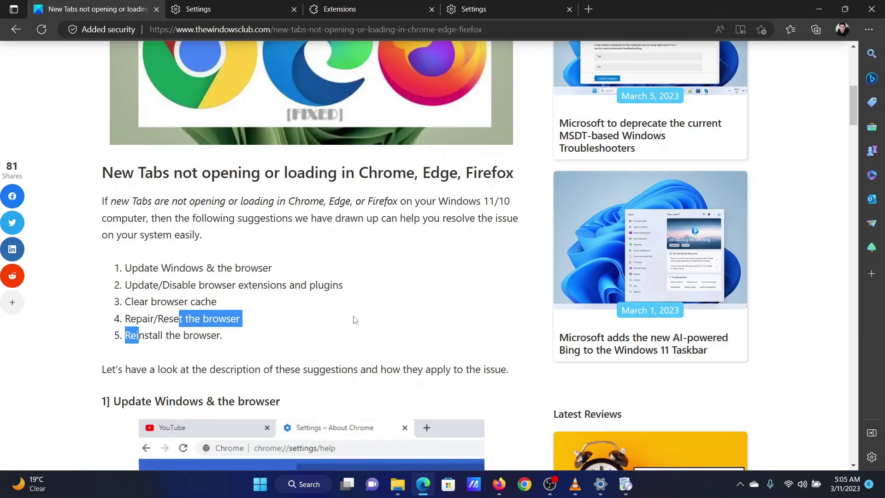
{"action": "right_click", "coordinate": [260, 484]}
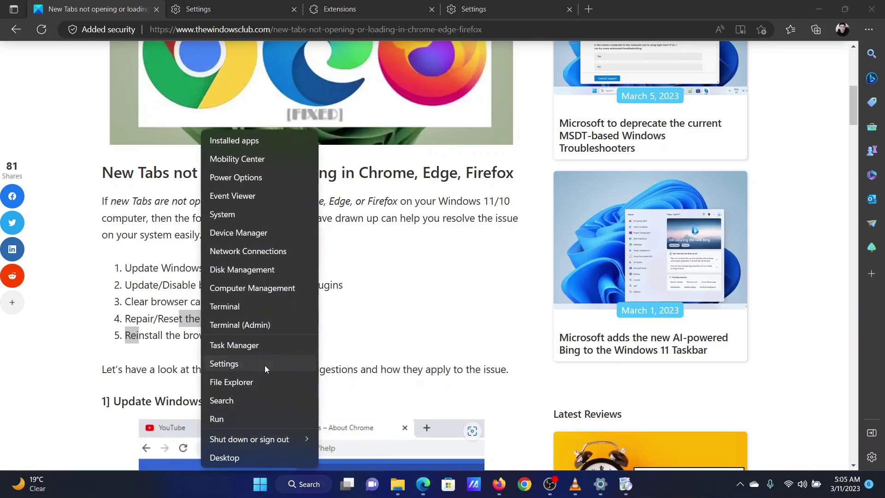
{"action": "left_click", "coordinate": [264, 365]}
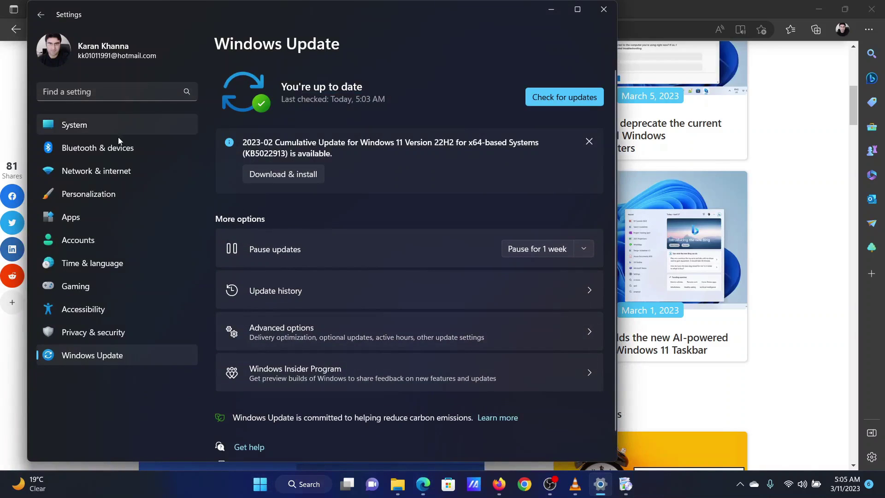
{"action": "left_click", "coordinate": [94, 215]}
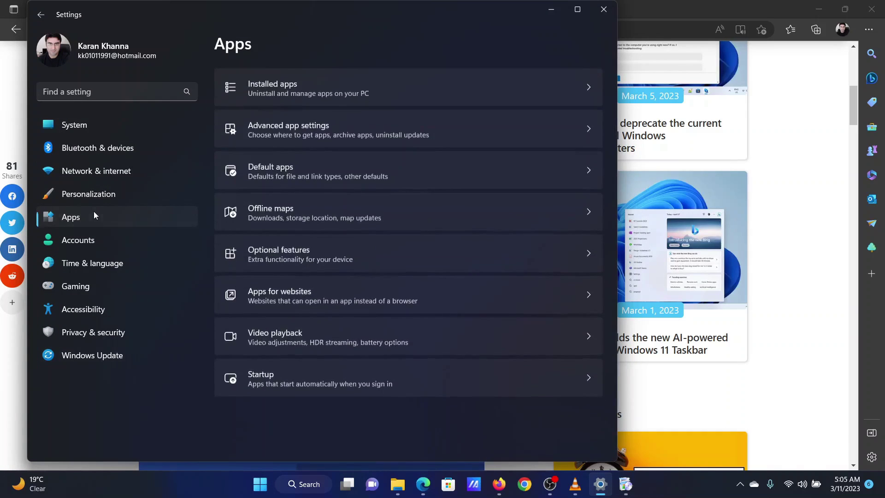
{"action": "left_click", "coordinate": [328, 85]}
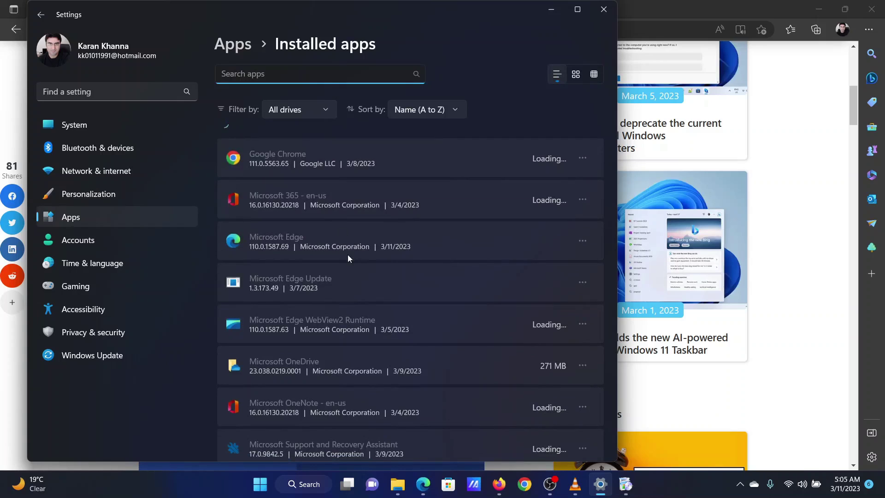
Launch Repair for Microsoft Edge via its Modify option, then bring Edge back
{"action": "scroll", "coordinate": [348, 255], "scroll_direction": "down", "scroll_amount": 10}
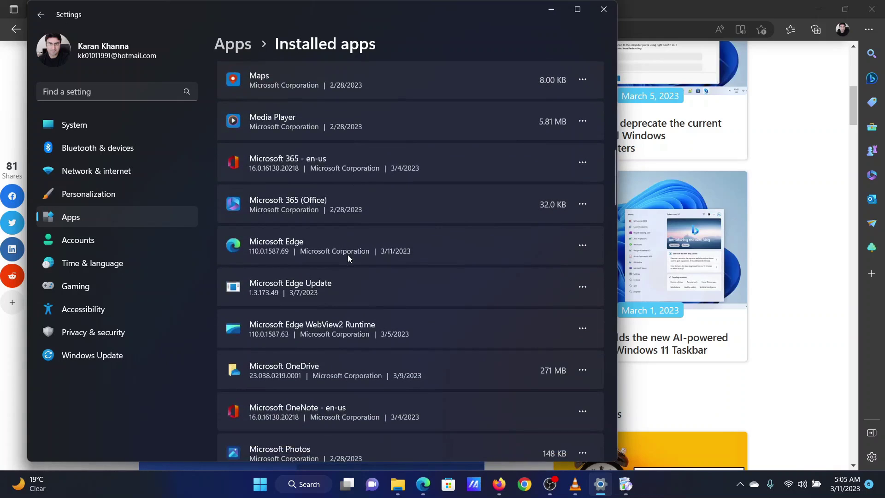
{"action": "left_click", "coordinate": [583, 242]}
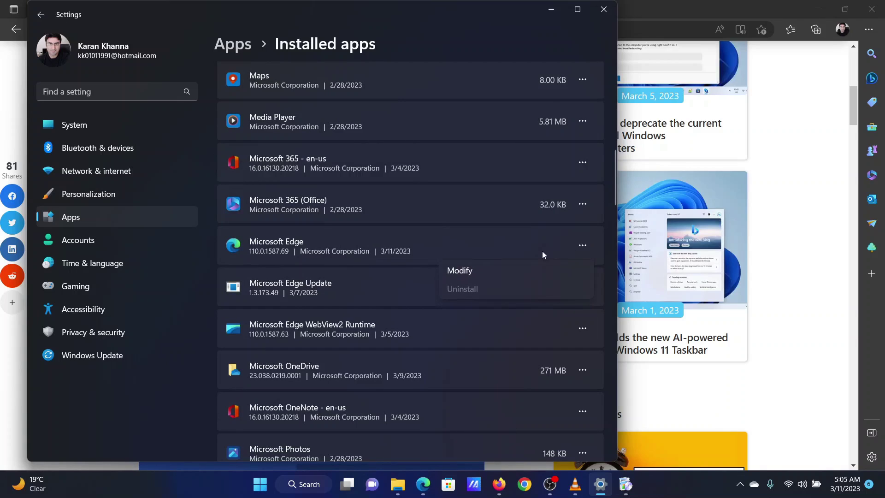
{"action": "left_click", "coordinate": [494, 273]}
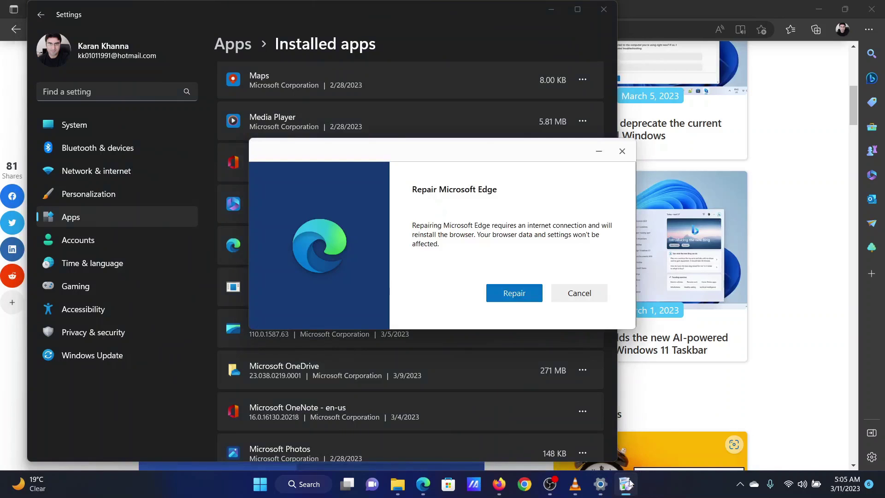
{"action": "left_click", "coordinate": [498, 292]}
{"action": "left_click", "coordinate": [665, 52]}
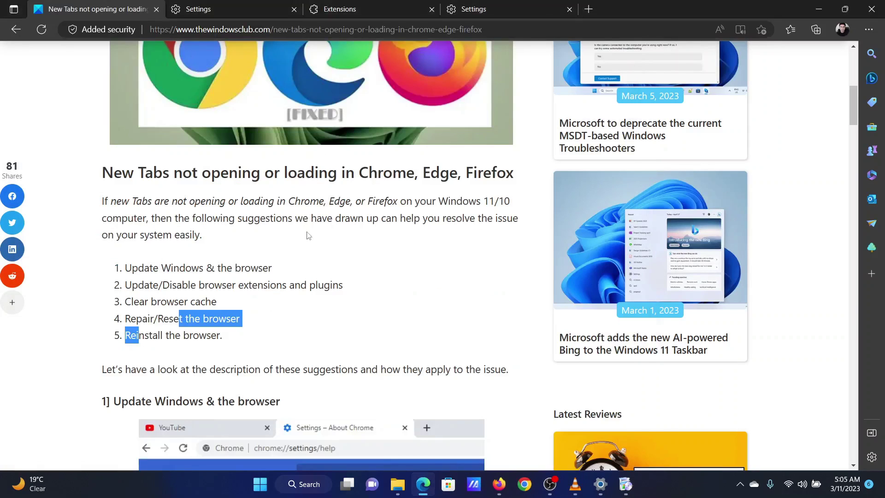
Scroll the article back to the top and select its title text
{"action": "scroll", "coordinate": [307, 242], "scroll_direction": "up", "scroll_amount": 10}
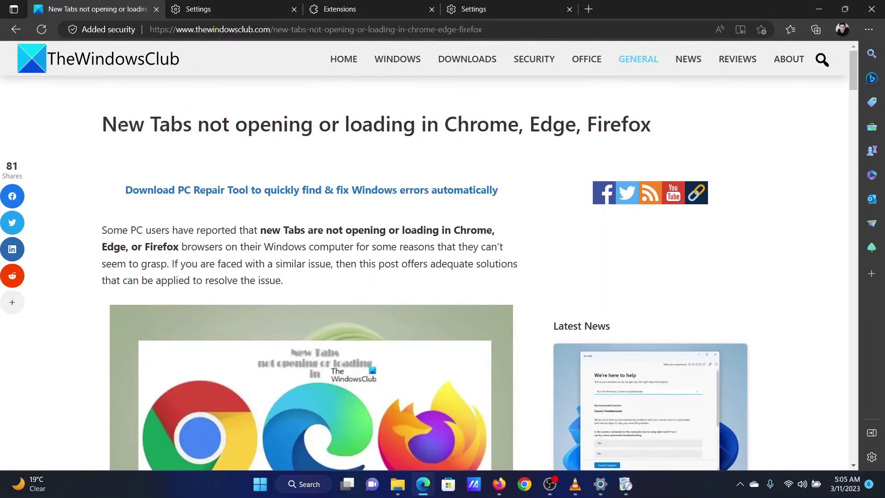
{"action": "left_click_drag", "start_coordinate": [121, 127], "coordinate": [643, 132]}
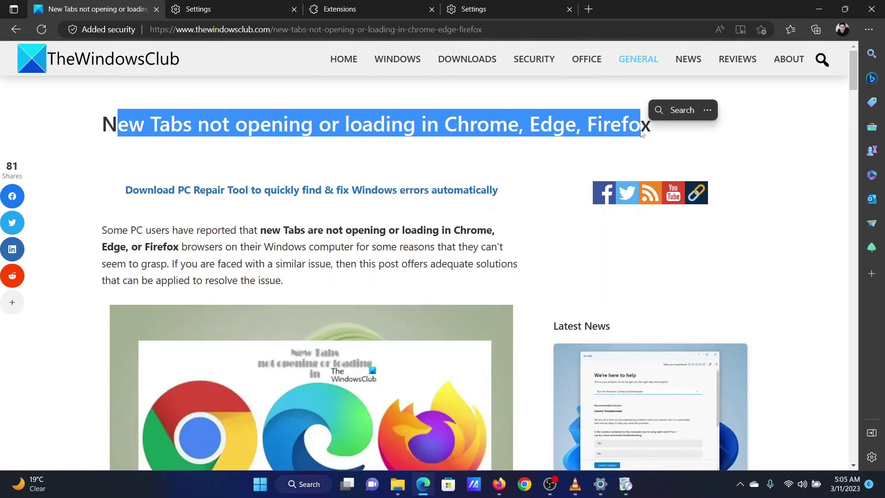